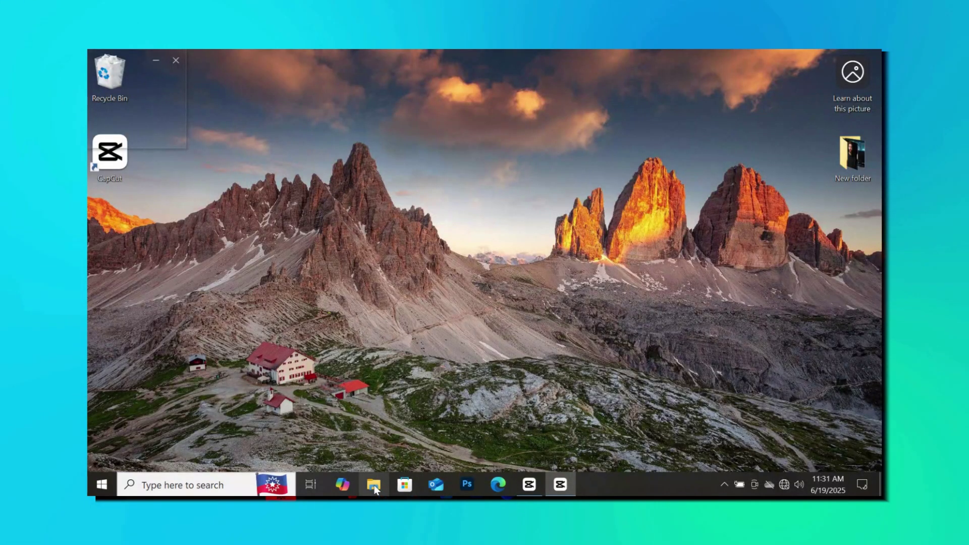
# Step: Launch File Explorer from the taskbar and show This PC's folders and drives
pyautogui.click(374, 485)
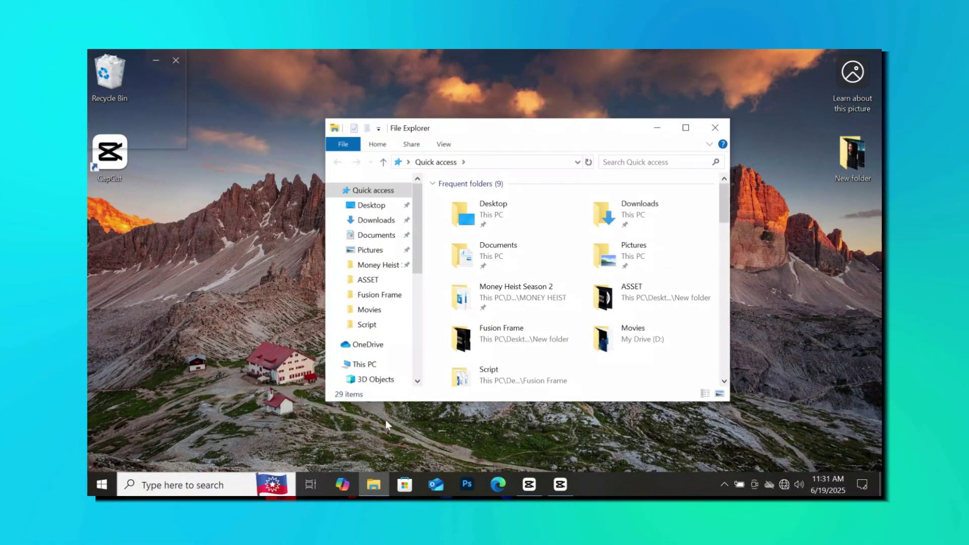
pyautogui.scroll(-3, 375, 240)
pyautogui.click(365, 235)
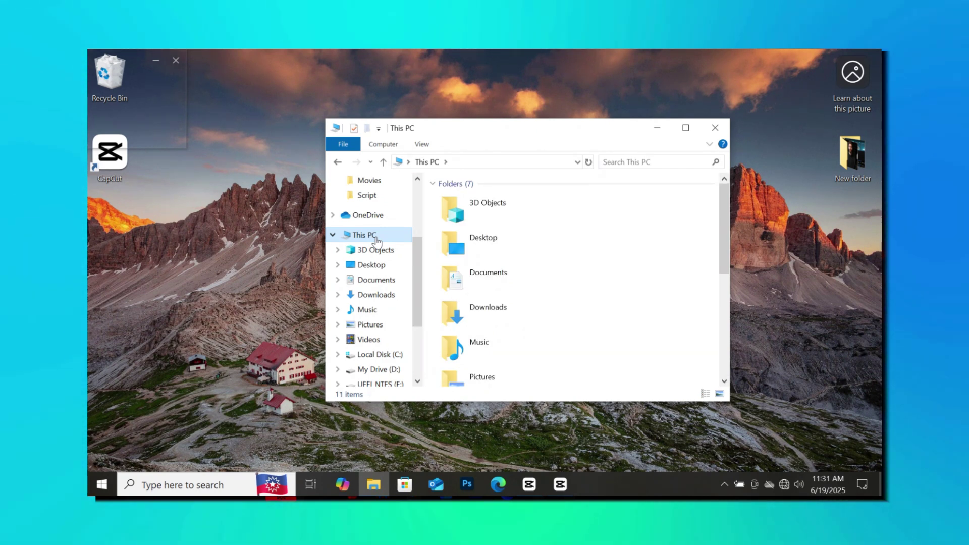
# Step: Turn on Hidden items in File Explorer's View options
pyautogui.click(422, 144)
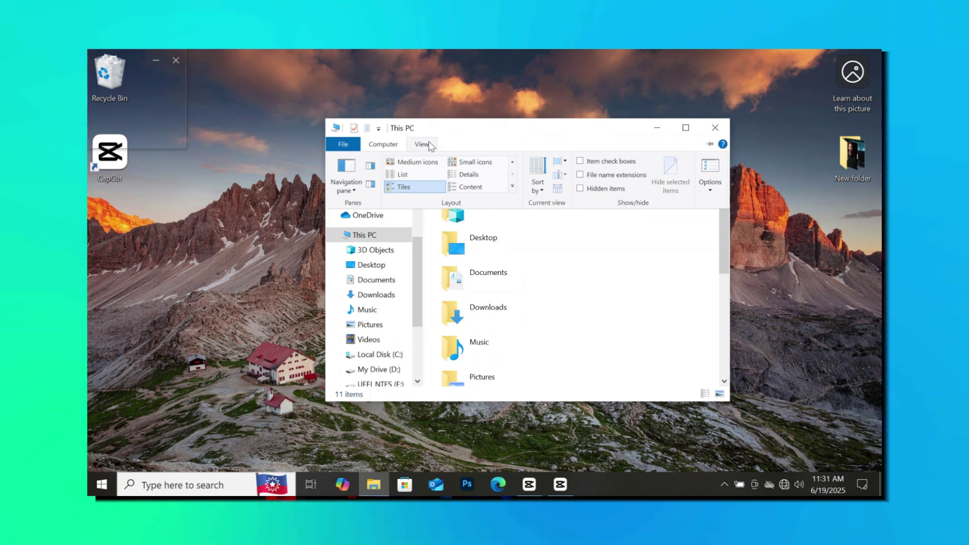
pyautogui.click(580, 188)
pyautogui.scroll(-1, 524, 270)
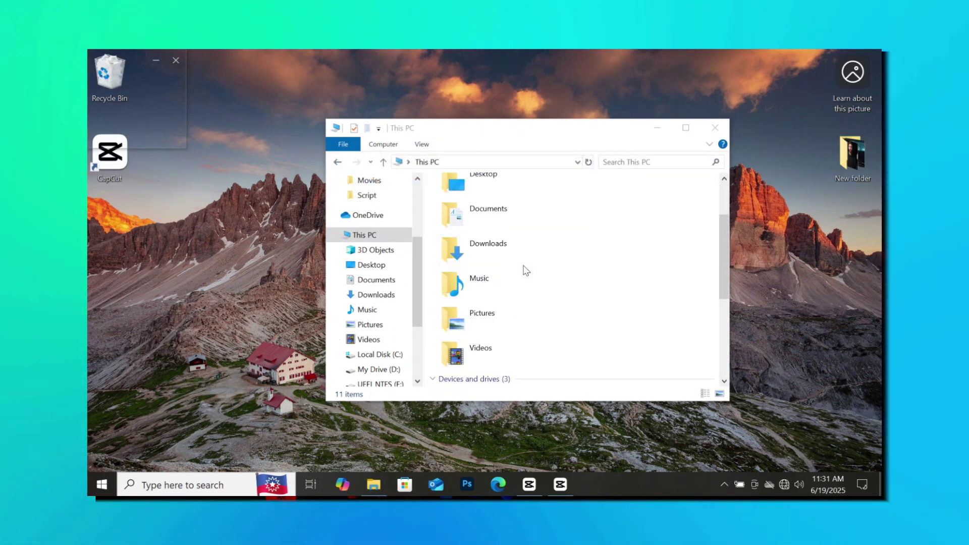
pyautogui.scroll(-3, 523, 268)
# Step: Browse to C:\Users\<user>\AppData\Local\CapCut\User Data
pyautogui.doubleClick(487, 241)
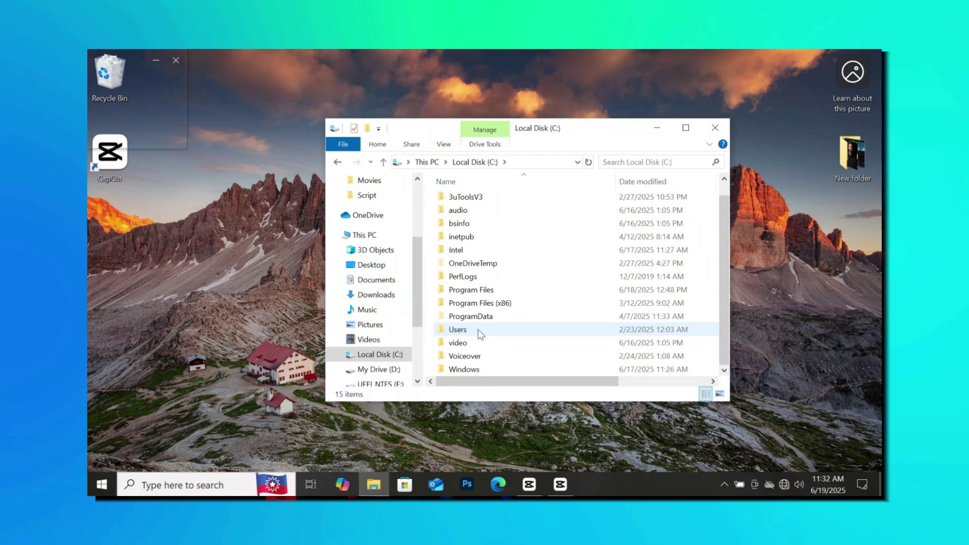
pyautogui.doubleClick(473, 331)
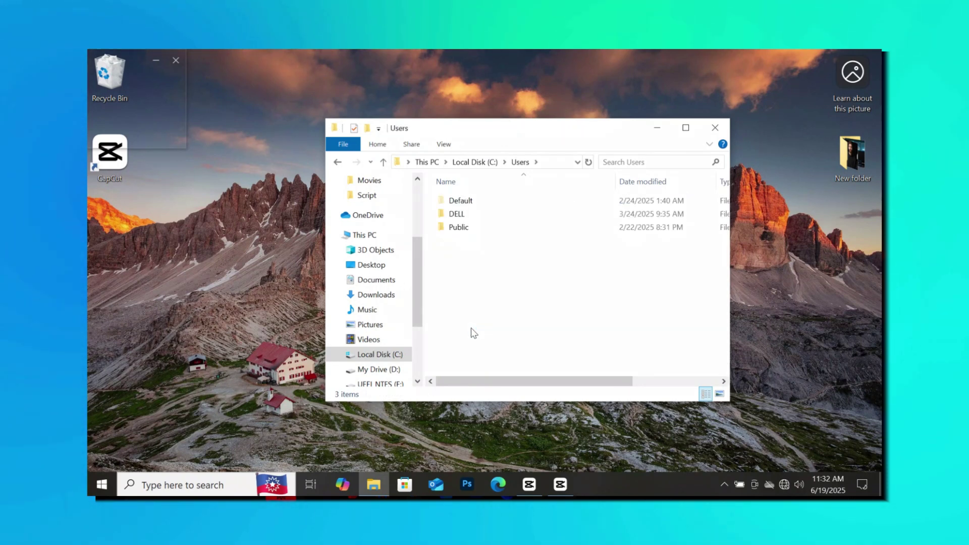
pyautogui.doubleClick(467, 212)
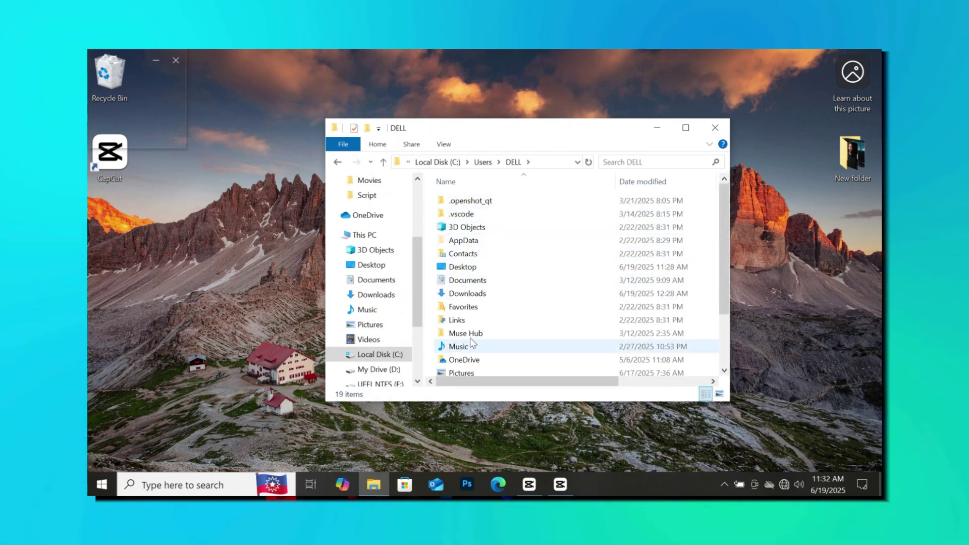
pyautogui.click(475, 243)
pyautogui.doubleClick(475, 243)
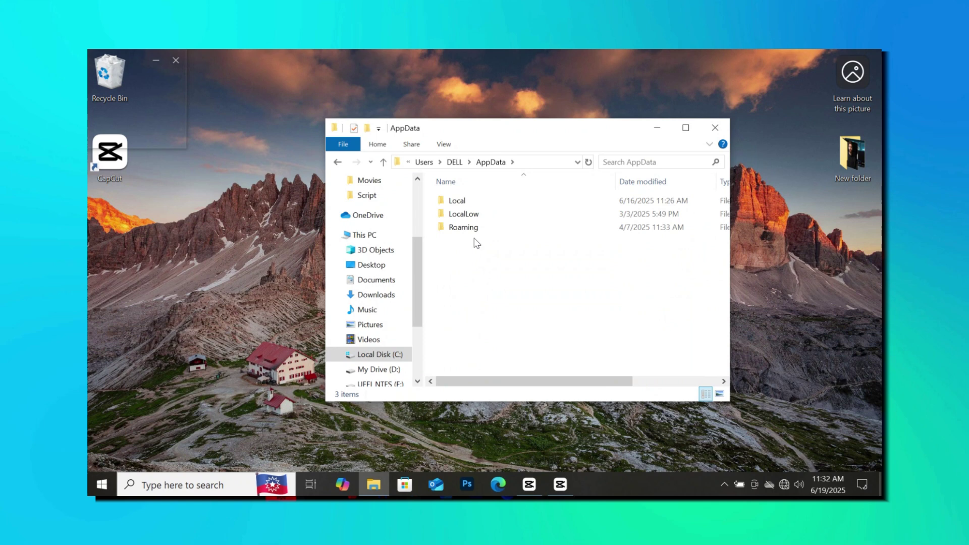
pyautogui.doubleClick(465, 201)
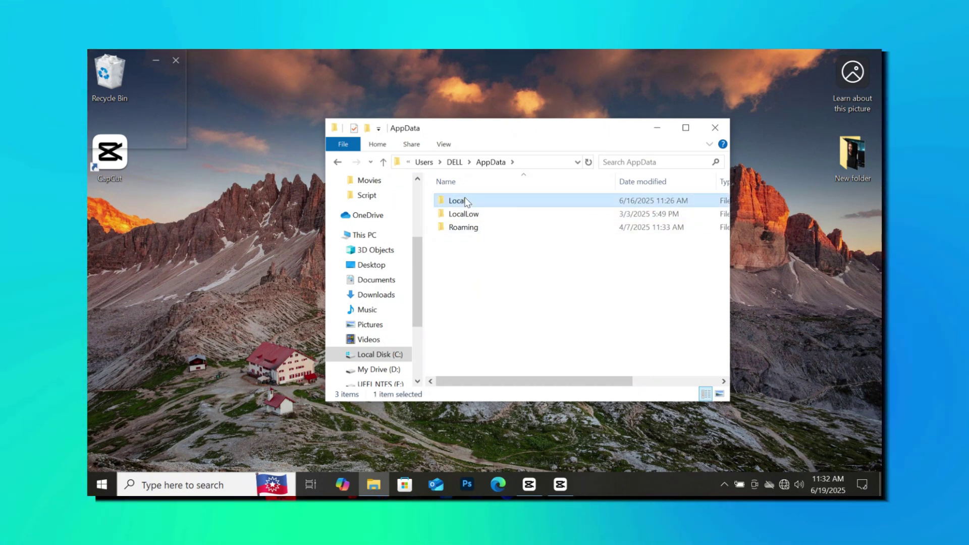
pyautogui.scroll(-3, 458, 315)
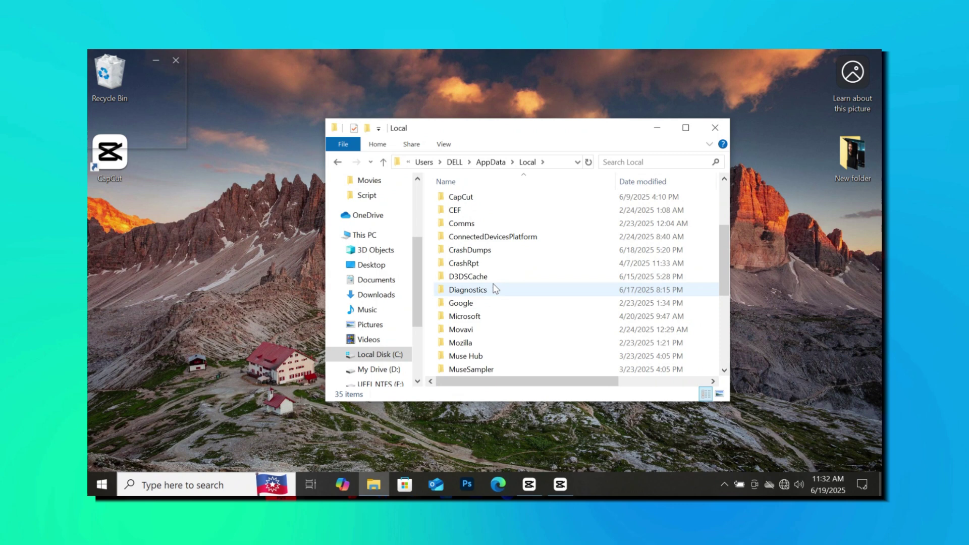
pyautogui.scroll(2, 493, 289)
pyautogui.doubleClick(468, 277)
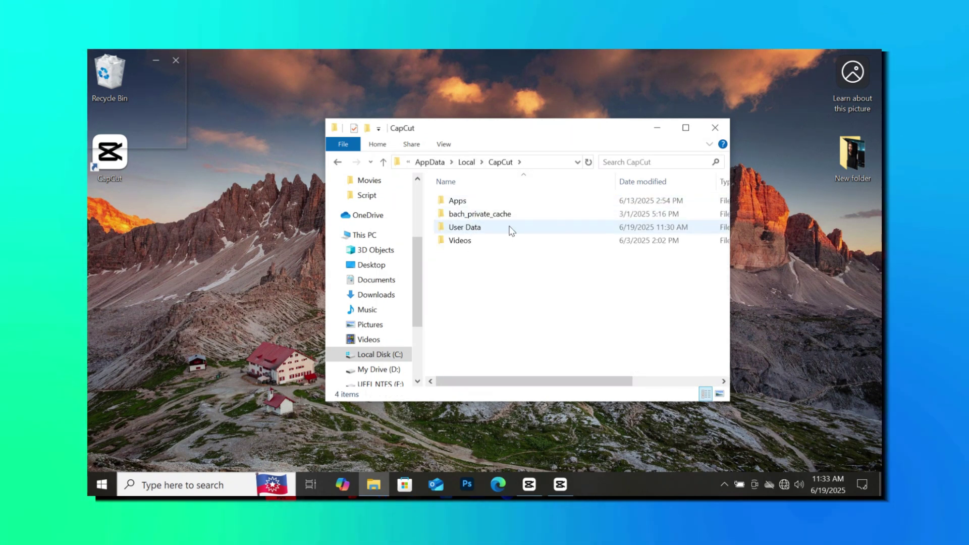
pyautogui.doubleClick(489, 229)
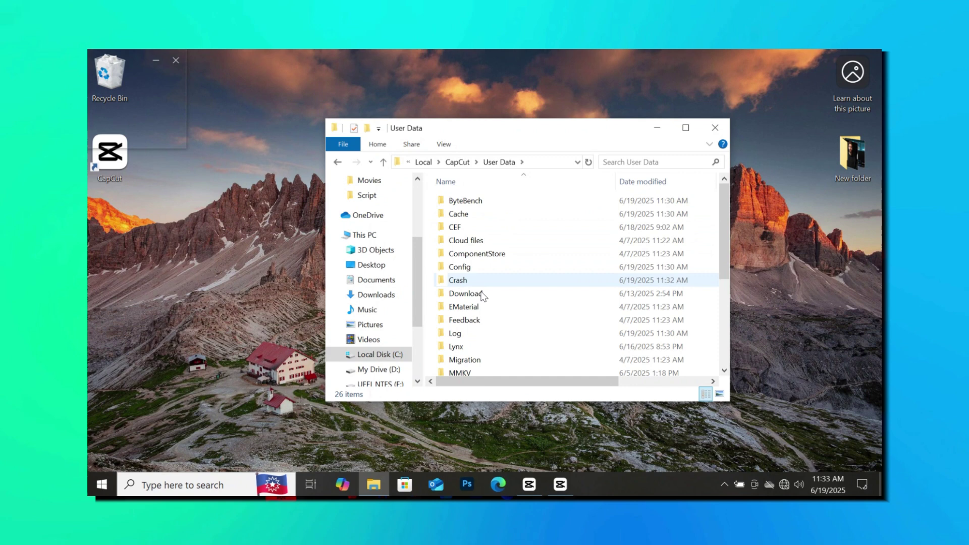
pyautogui.scroll(-1, 481, 295)
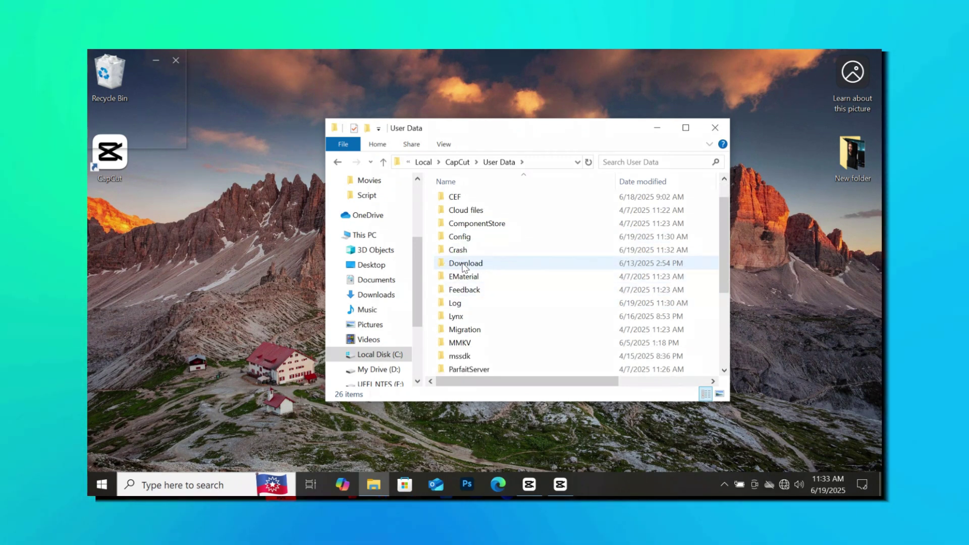
# Step: In CapCut's Download folder, create a new text document named update.exe
pyautogui.doubleClick(488, 265)
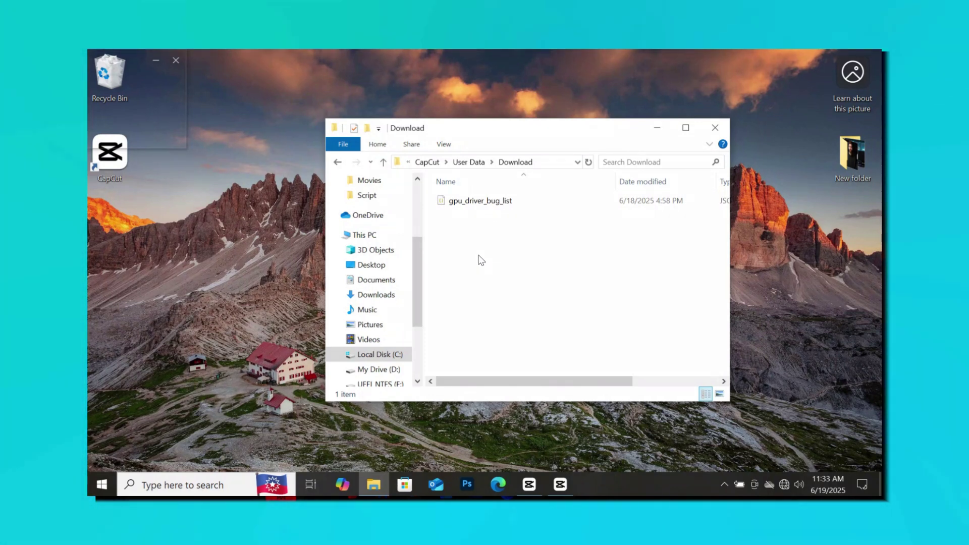
pyautogui.rightClick(470, 238)
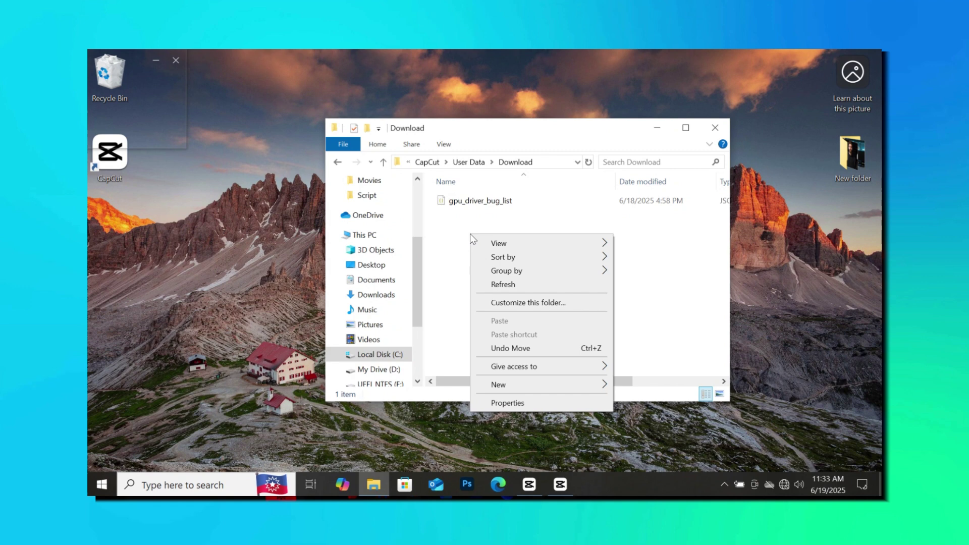
pyautogui.moveTo(498, 384)
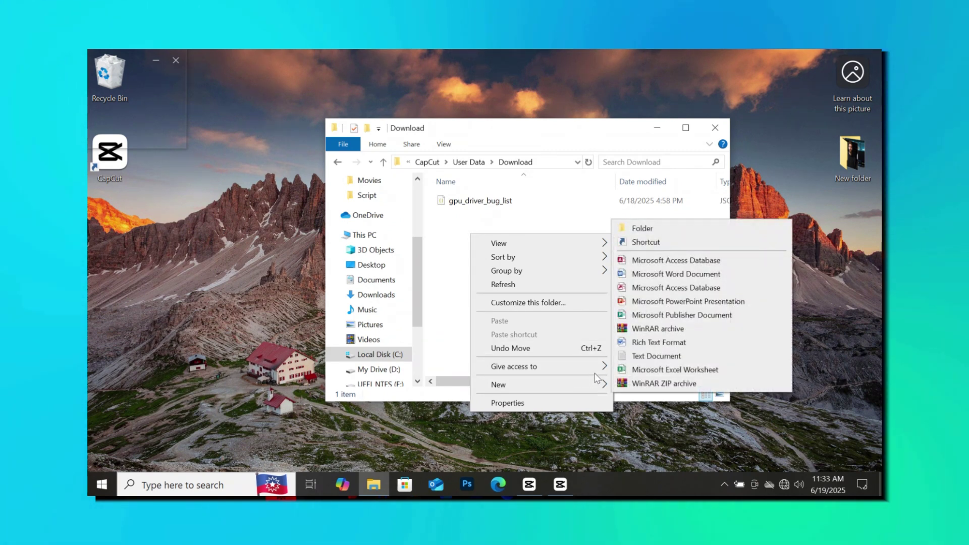
pyautogui.click(642, 361)
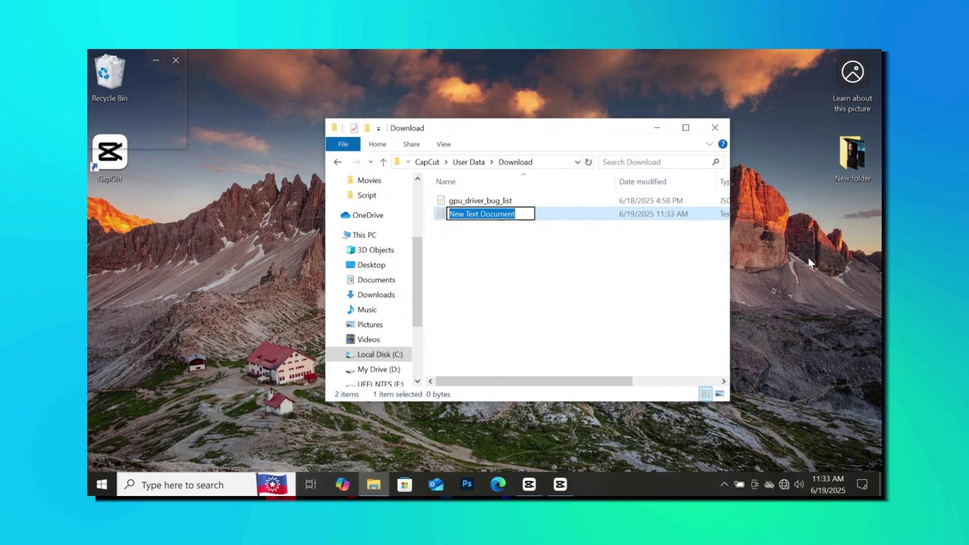
pyautogui.write('up')
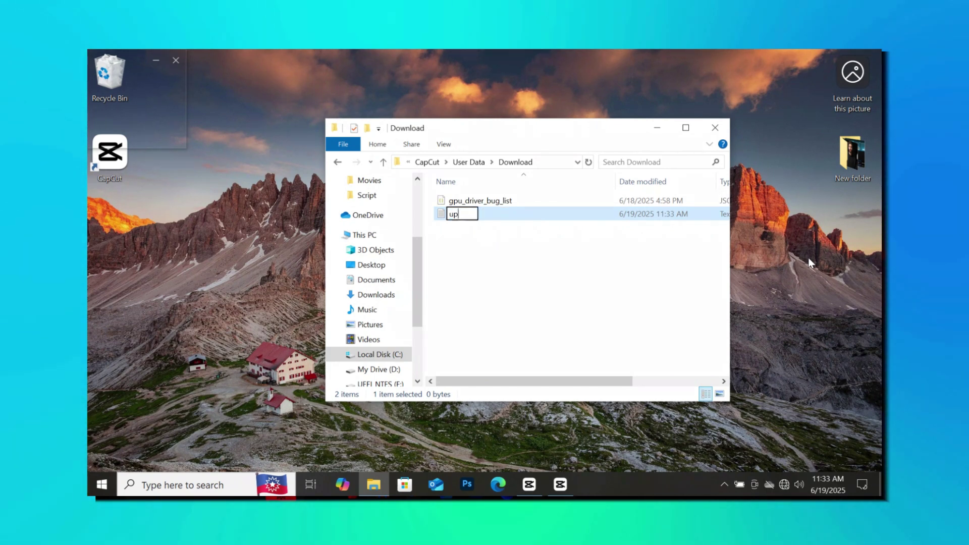
pyautogui.write('date.exe')
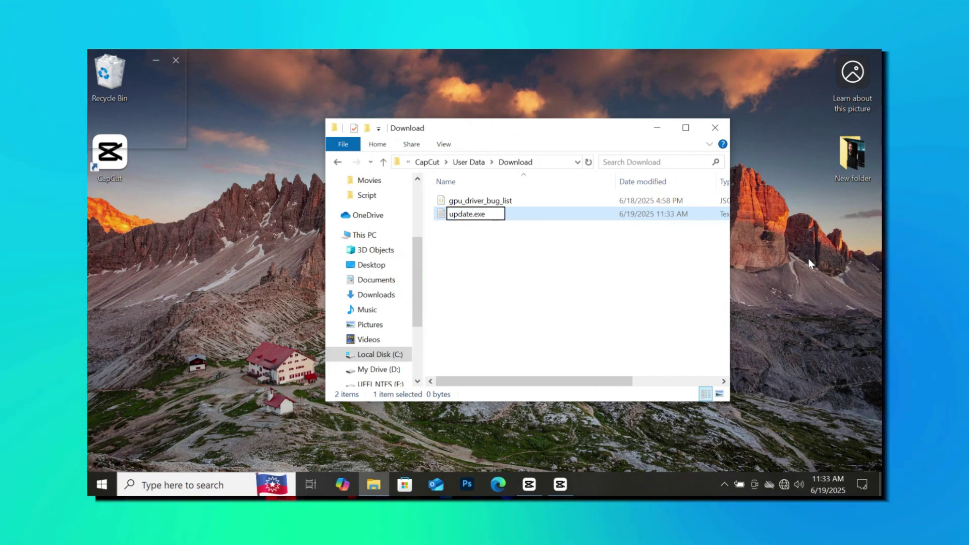
pyautogui.press('Return')
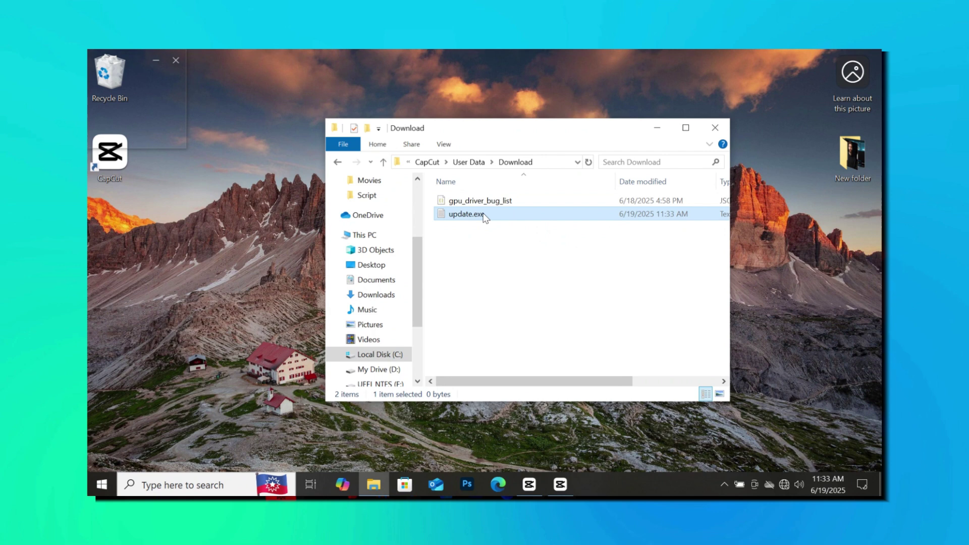
# Step: Show file name extensions and rename update.exe.txt to update.exe, dropping the .txt
pyautogui.click(444, 144)
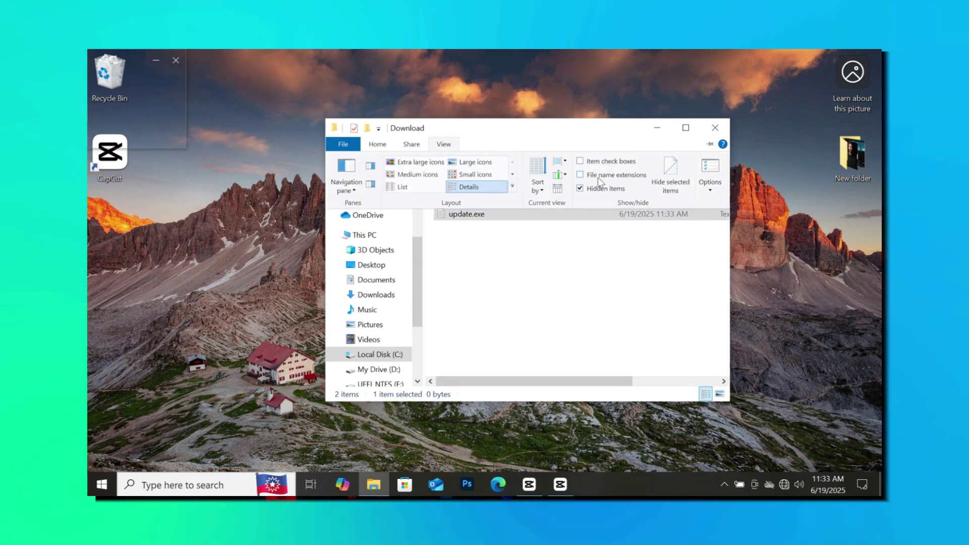
pyautogui.click(581, 175)
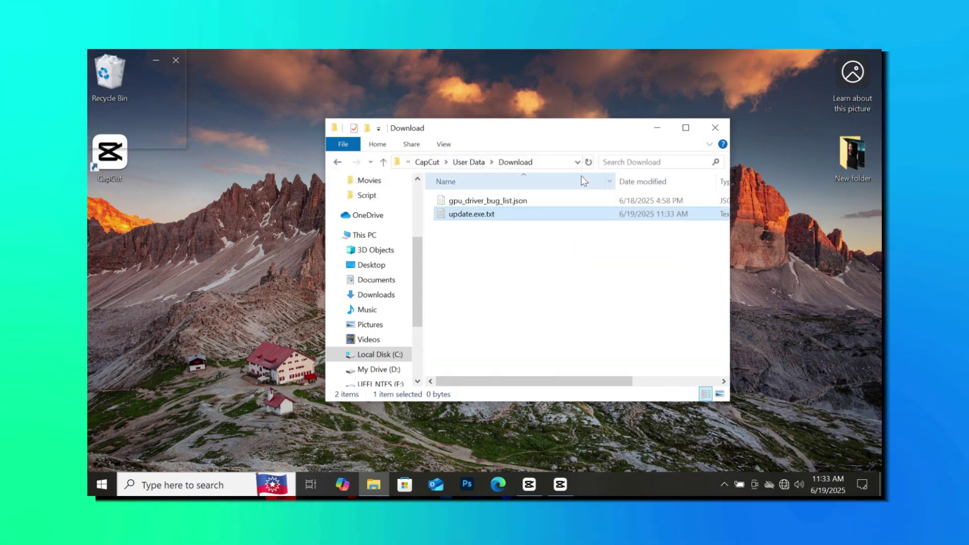
pyautogui.rightClick(498, 215)
pyautogui.click(546, 445)
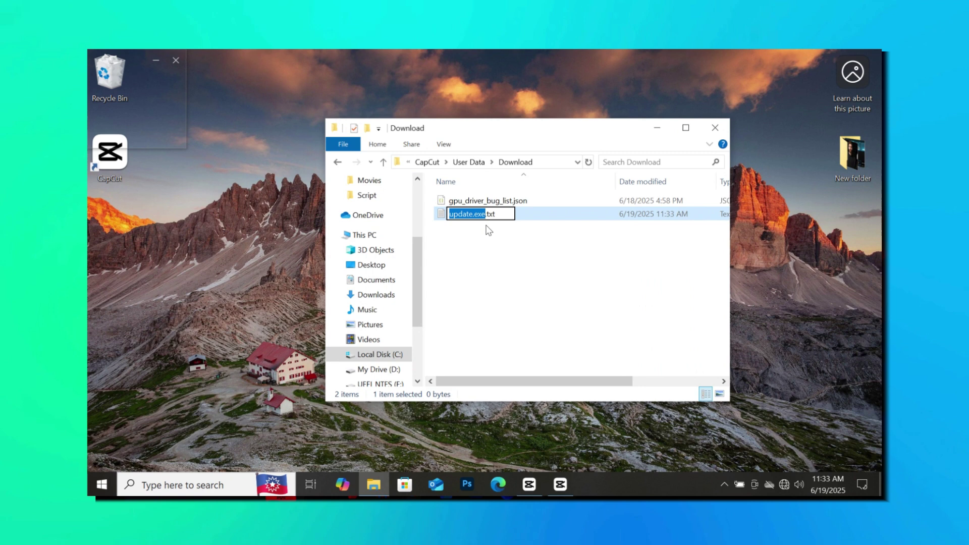
pyautogui.press('BackSpace')
pyautogui.write('update')
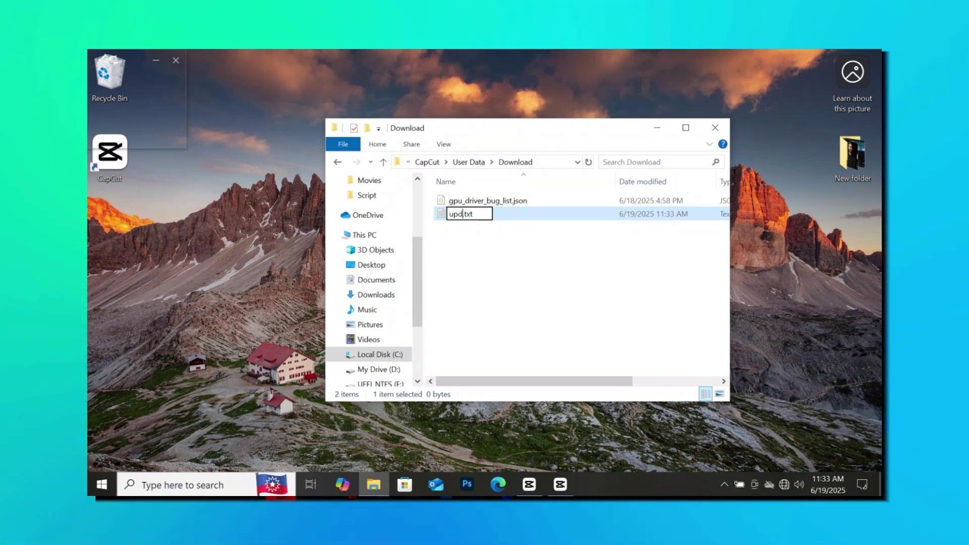
pyautogui.press('BackSpace')
pyautogui.press('BackSpace')
pyautogui.write('exe')
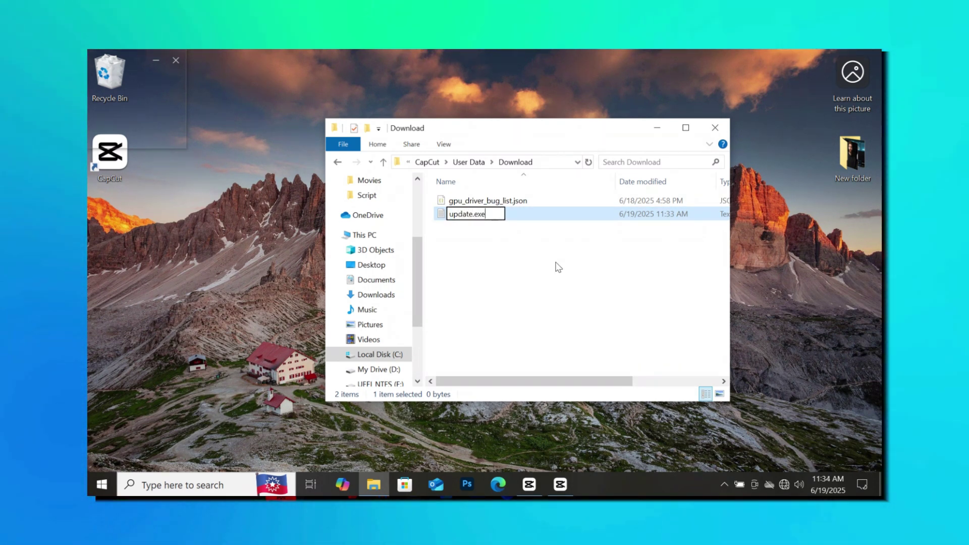
pyautogui.press('Return')
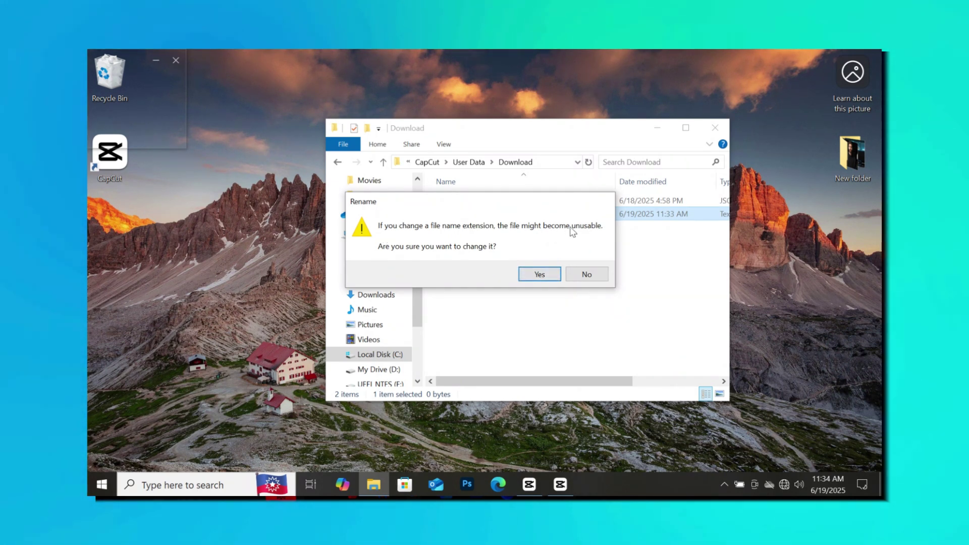
# Step: Accept the extension change, then give update.exe the Read-only attribute in Properties
pyautogui.click(540, 275)
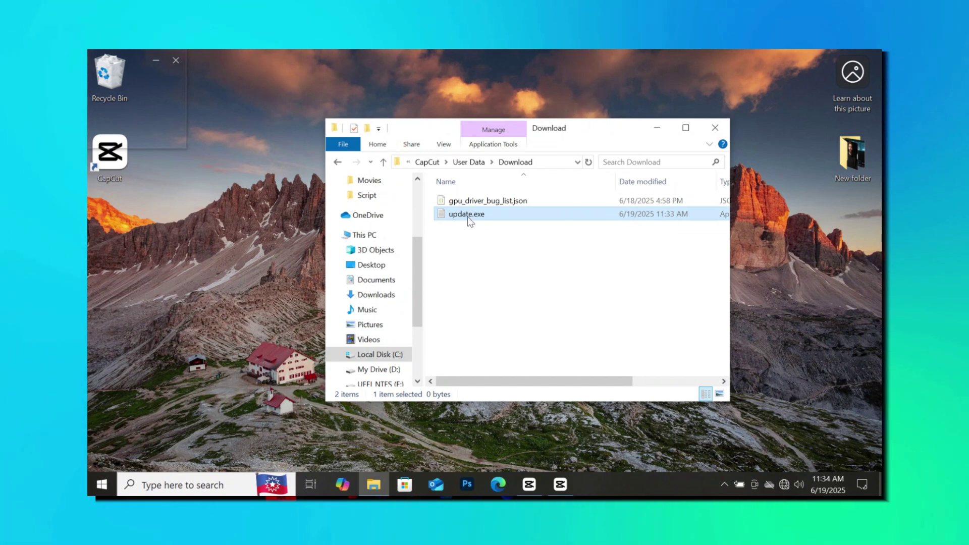
pyautogui.rightClick(467, 217)
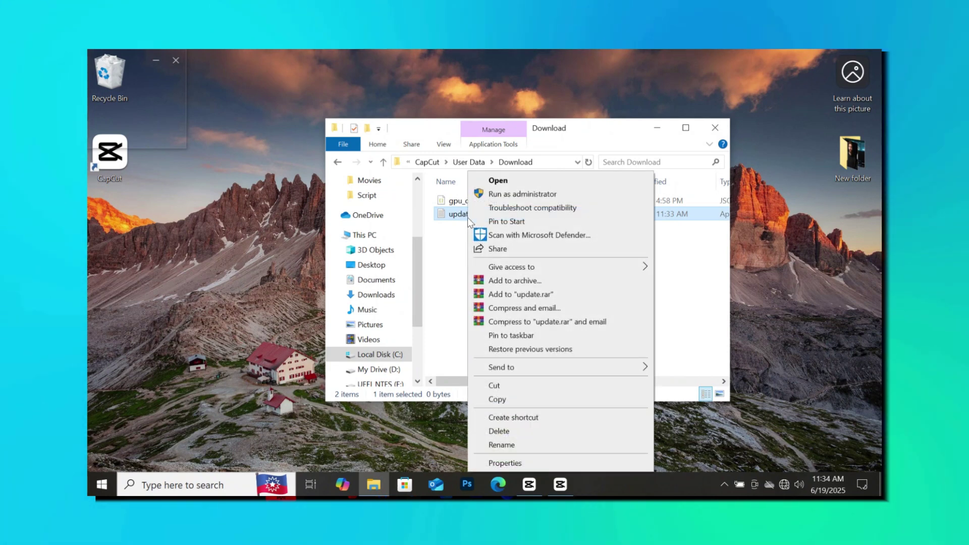
pyautogui.click(519, 464)
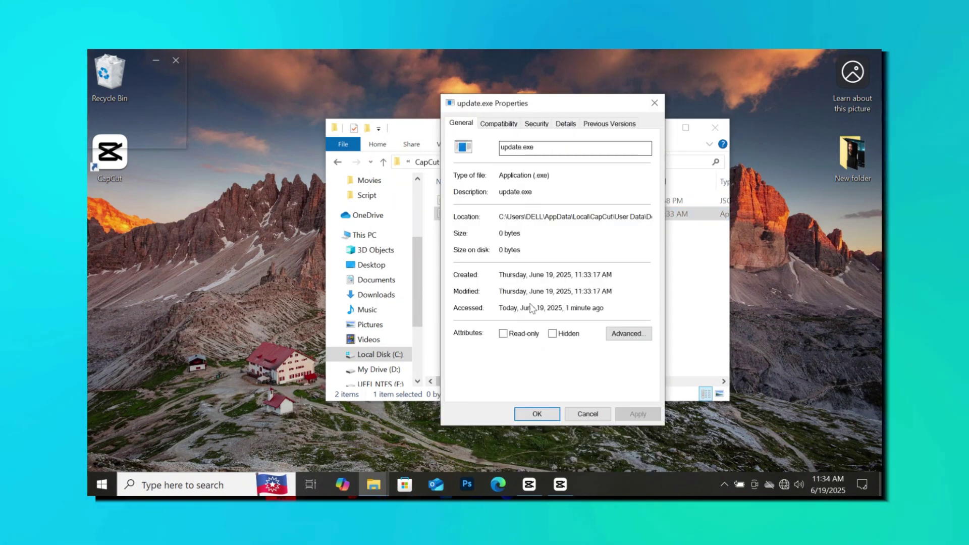
pyautogui.click(503, 334)
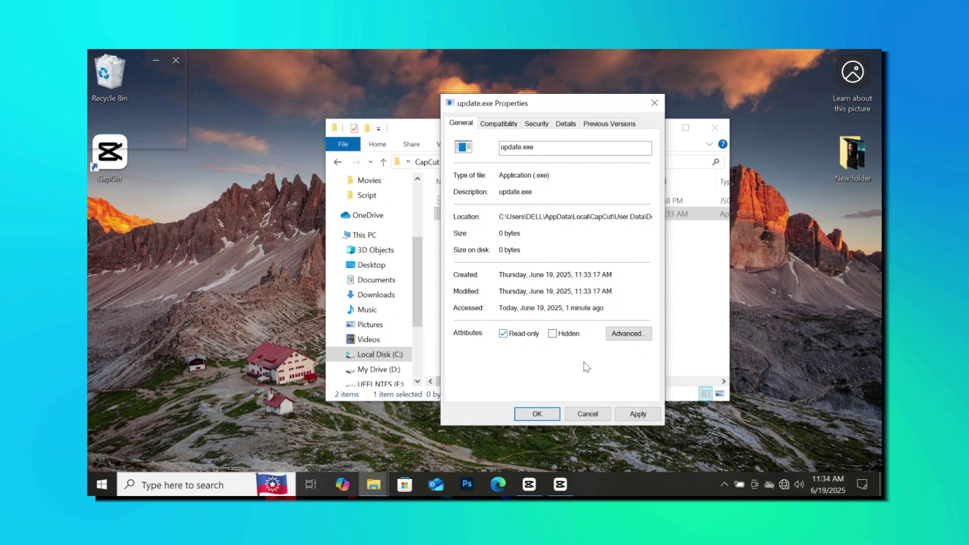
pyautogui.click(628, 415)
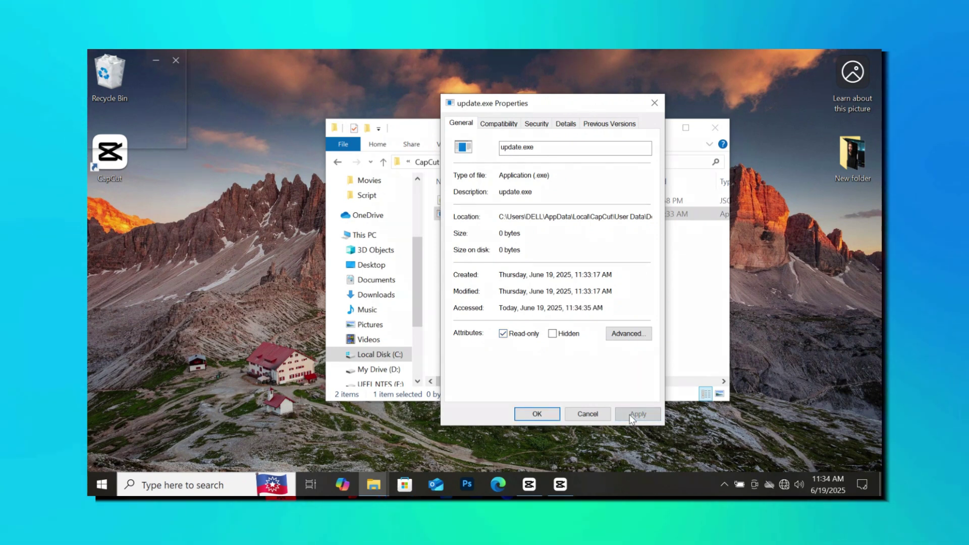
pyautogui.click(536, 414)
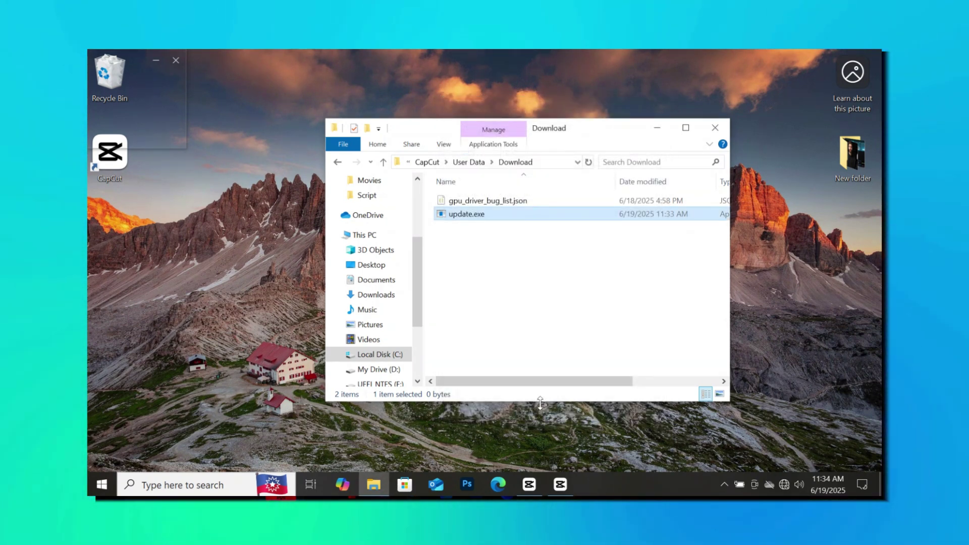